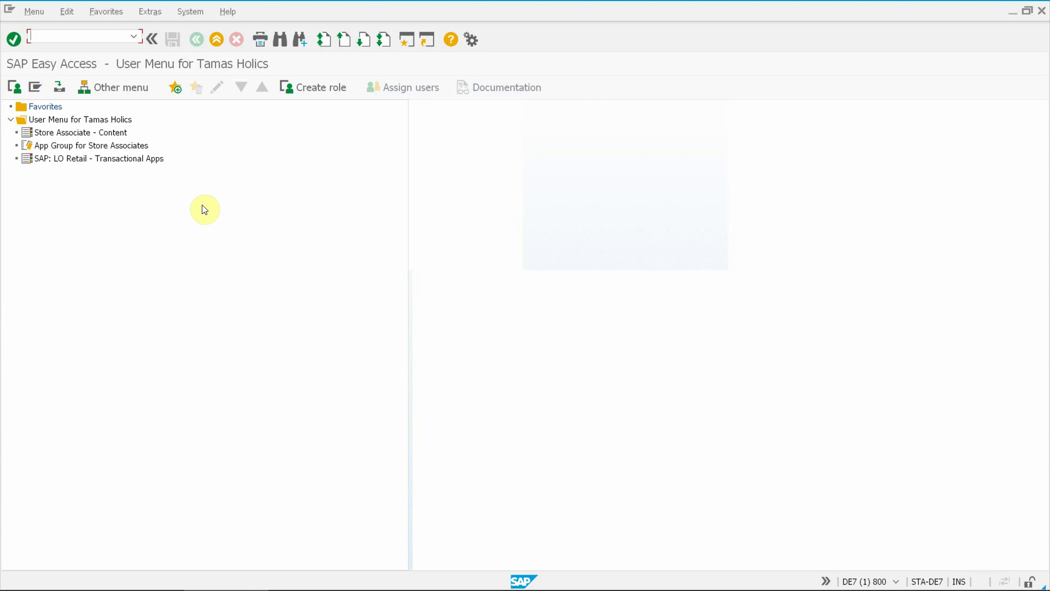
Display the entered sales order in VA03 and show its item detail tab
key("Return")
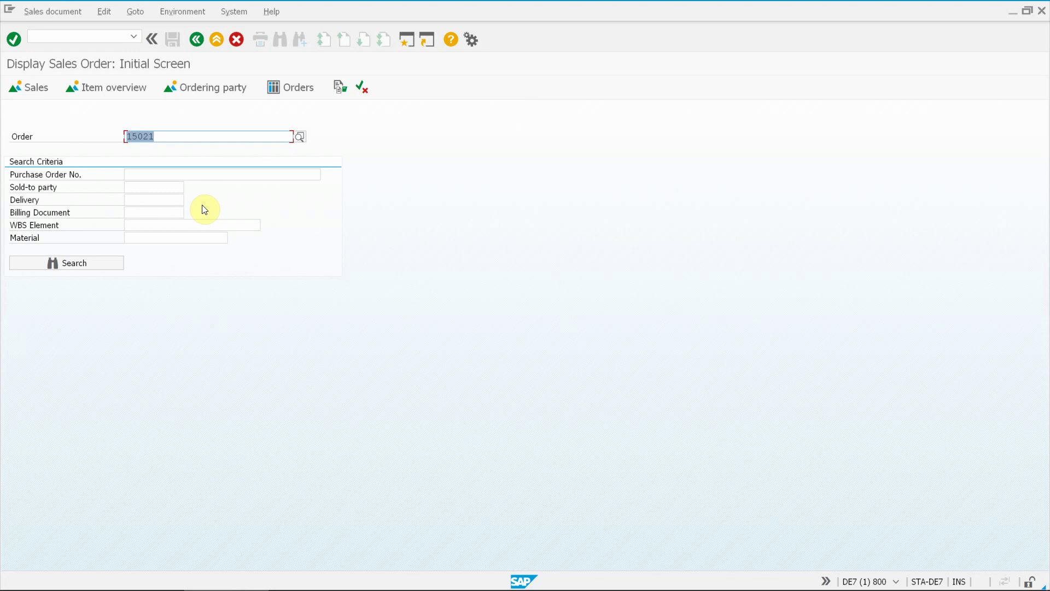
key("Return")
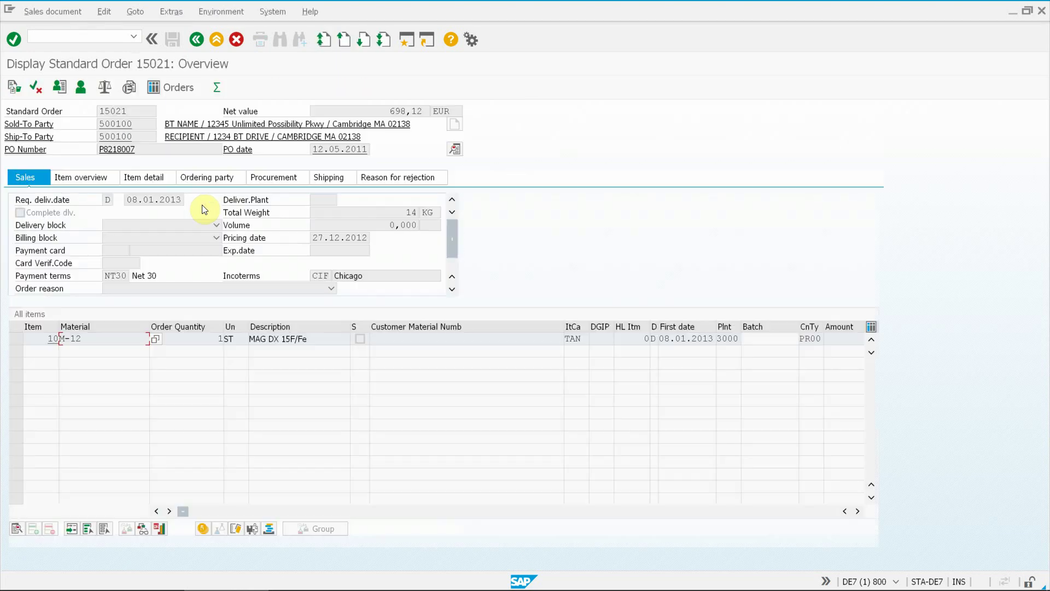
left_click(152, 181)
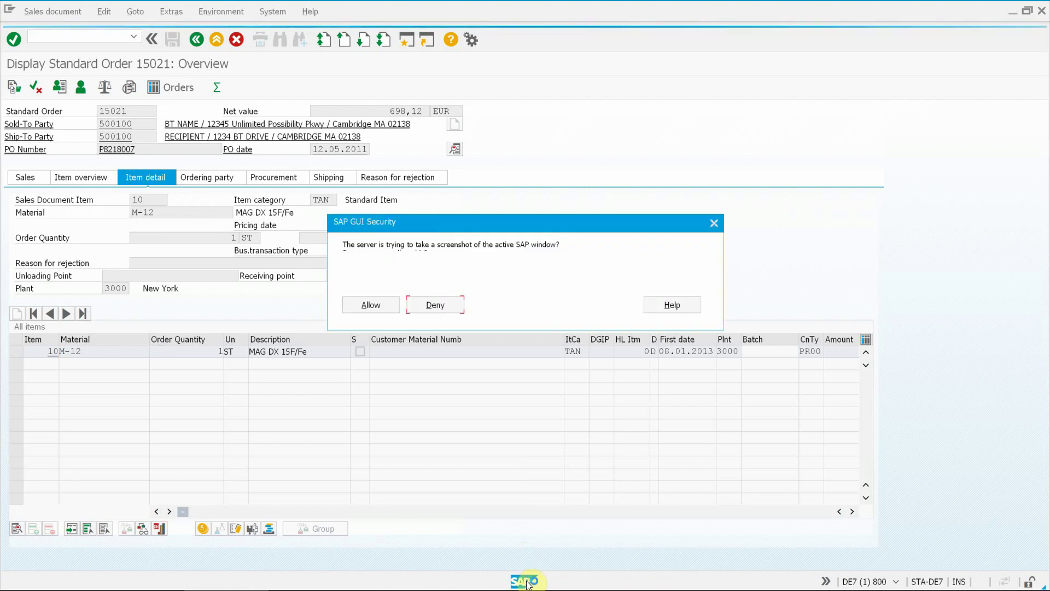
Allow the screenshot, then enter subject 'Column header is truncated' and comment 'Test'
left_click(376, 299)
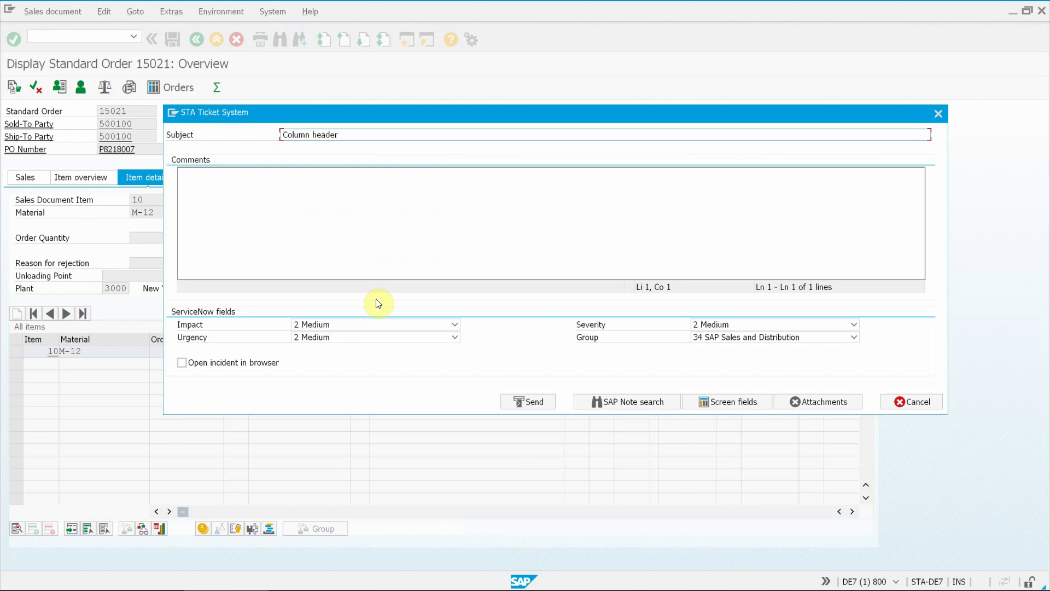
type("uncated")
key("Tab")
type("Test")
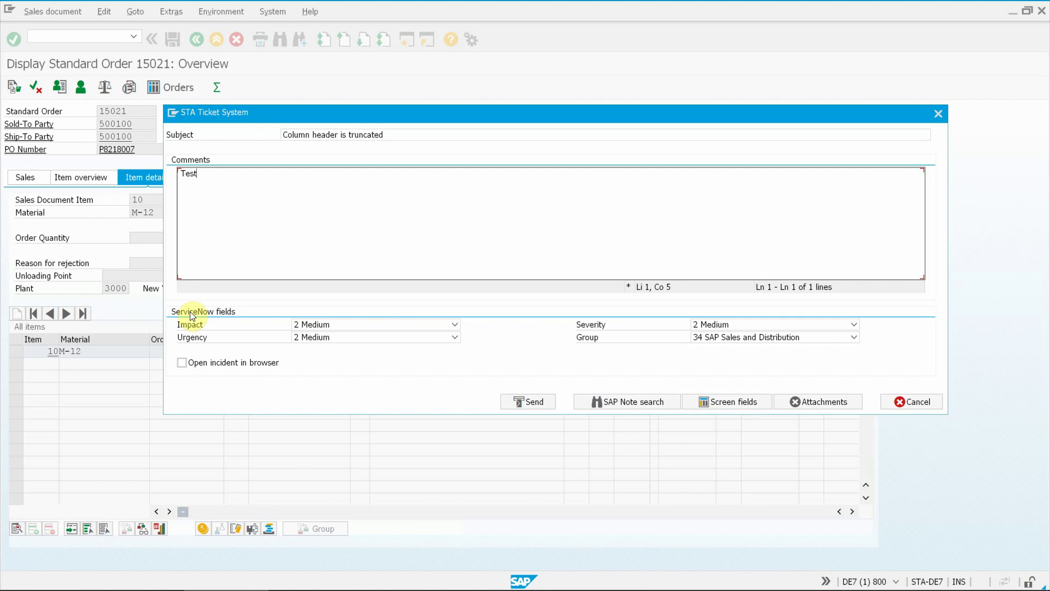
Set impact, urgency and severity to 3 Low, enable opening in browser, and send the ticket
left_click(359, 328)
left_click(380, 322)
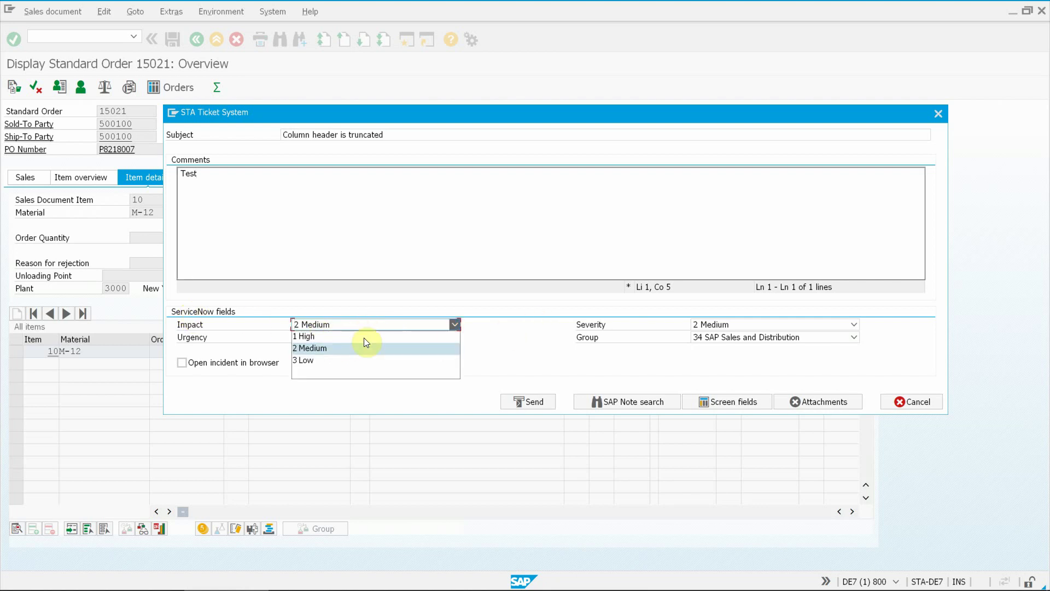
left_click(330, 359)
left_click(394, 343)
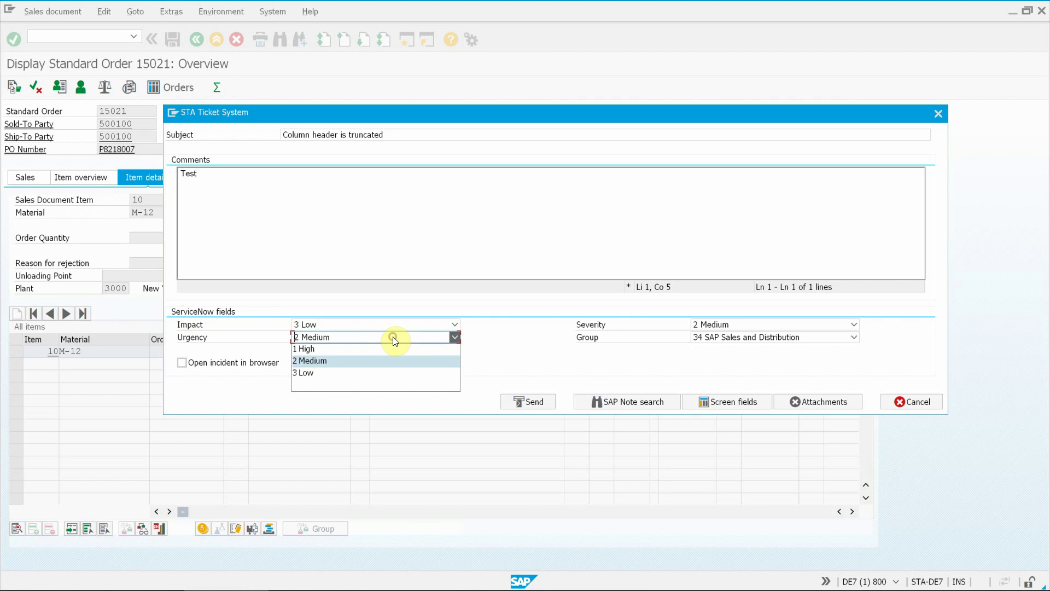
left_click(397, 374)
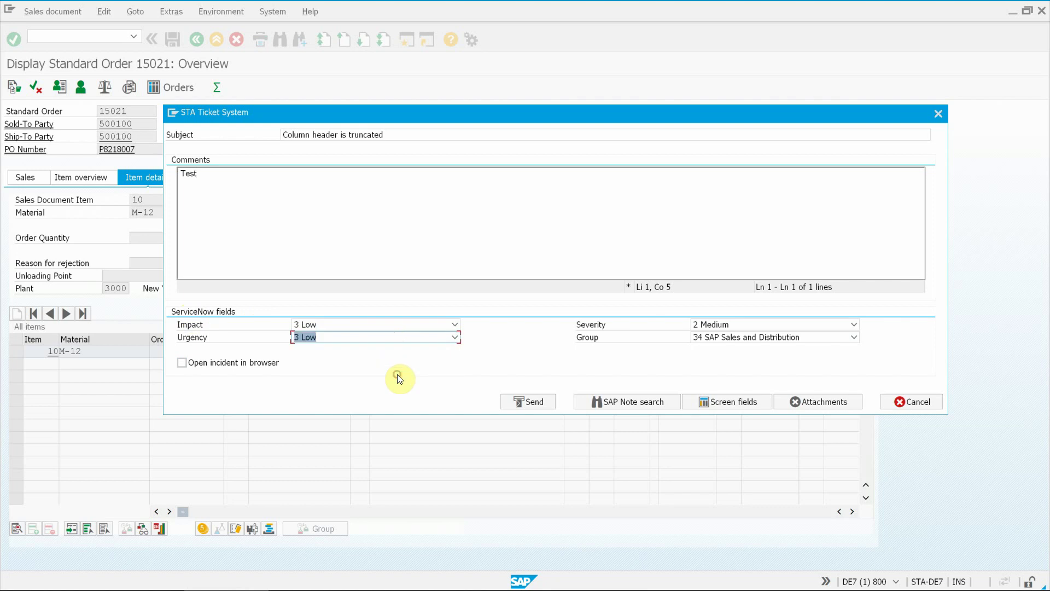
left_click(774, 325)
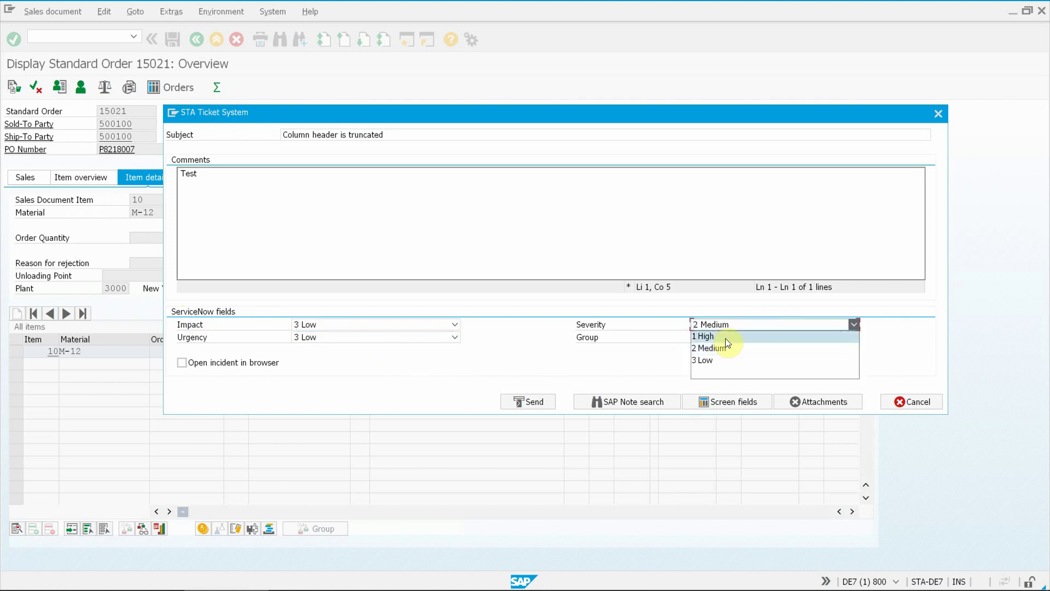
left_click(702, 360)
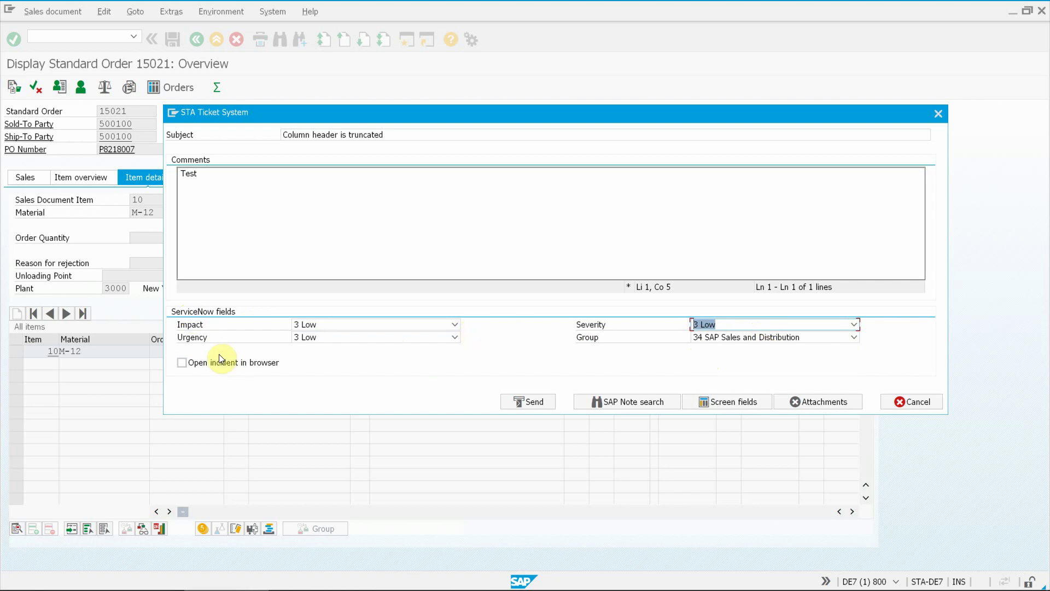
left_click(187, 363)
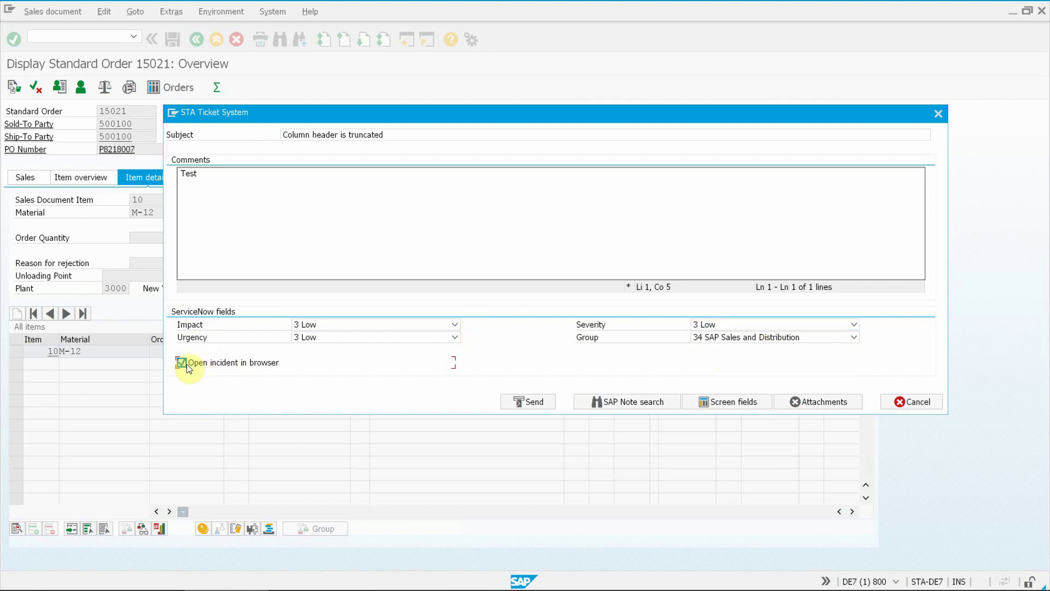
left_click(528, 400)
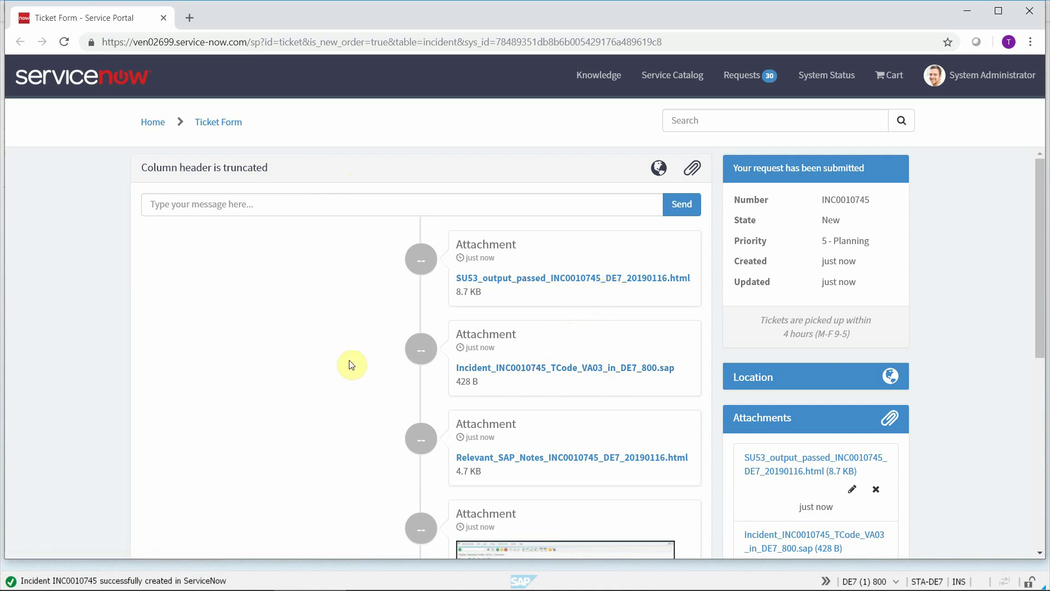
Scroll through the incident's activity stream to review its five attached files
scroll(347, 364, "down", 3)
scroll(406, 463, "down", 2)
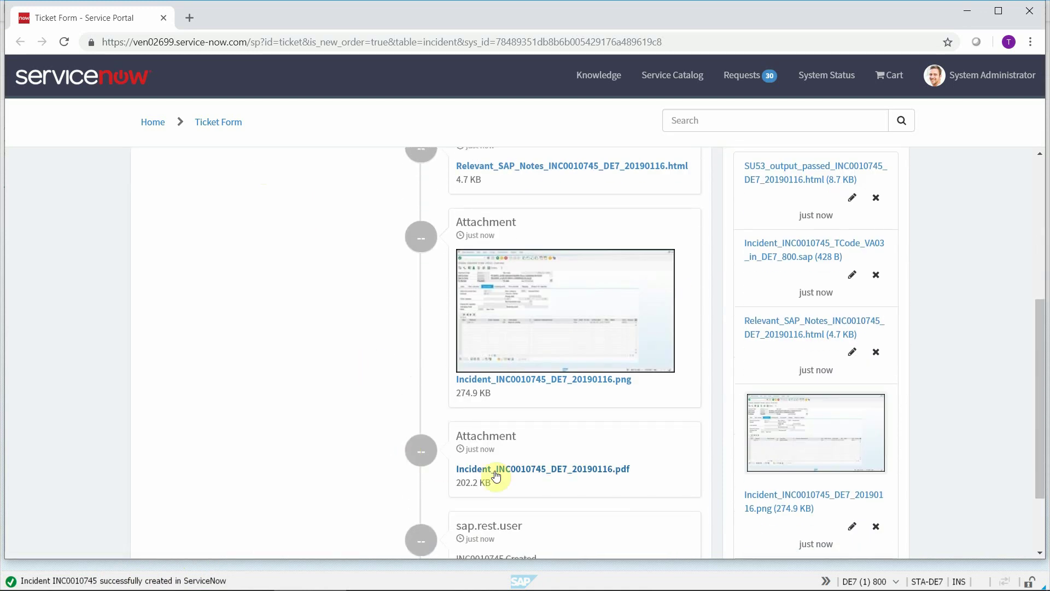
scroll(364, 356, "up", 2)
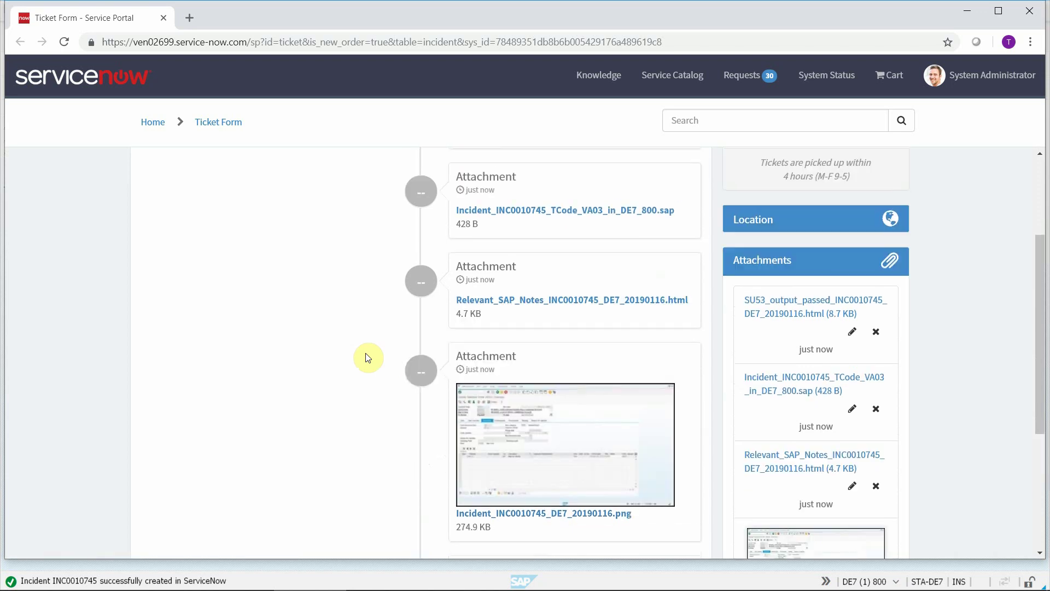
Download and open the Relevant_SAP_Notes attachment, then open SAP Note 2740040
left_click(566, 307)
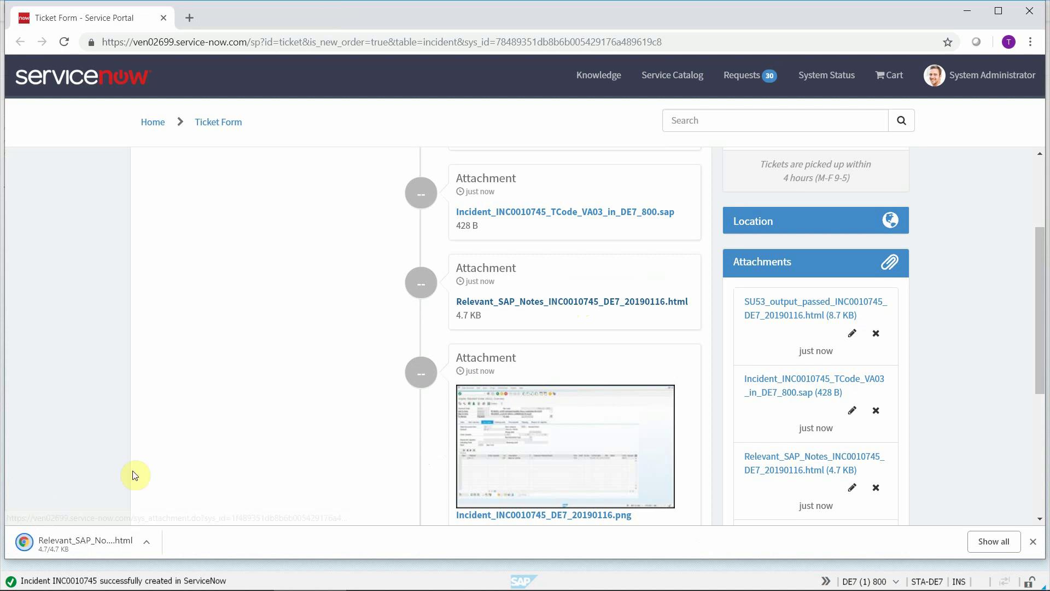
left_click(67, 544)
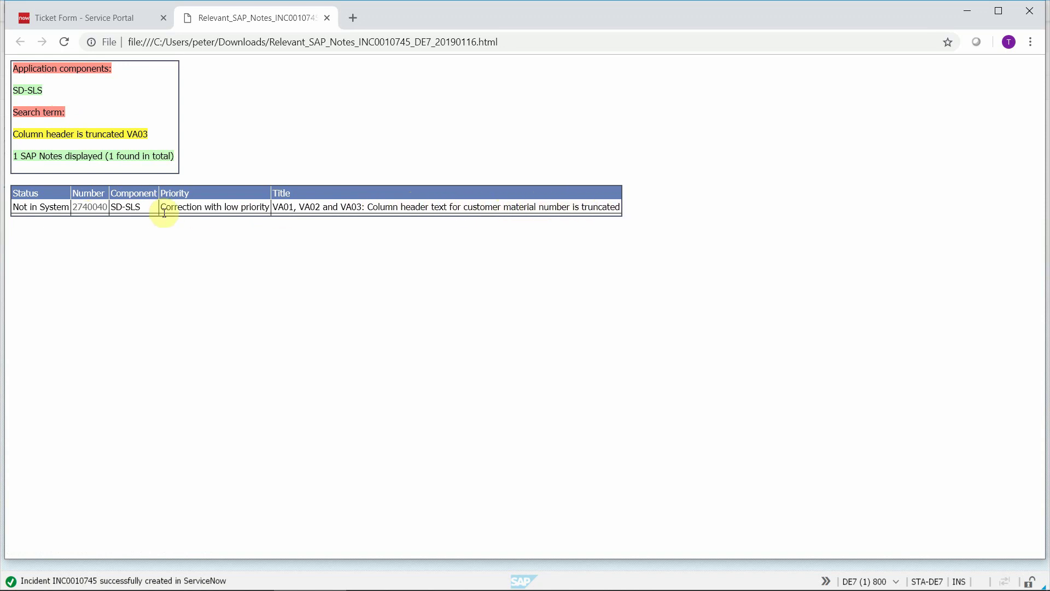
left_click(96, 209)
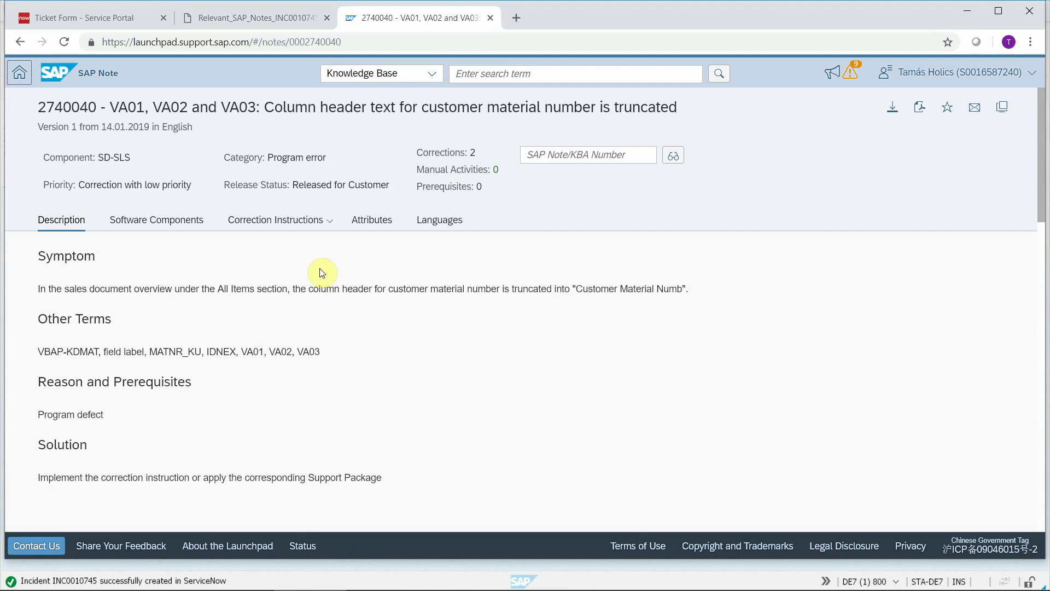
Return to the SAP order, allow the screenshot, and choose New ticket over the related incident
left_click(250, 23)
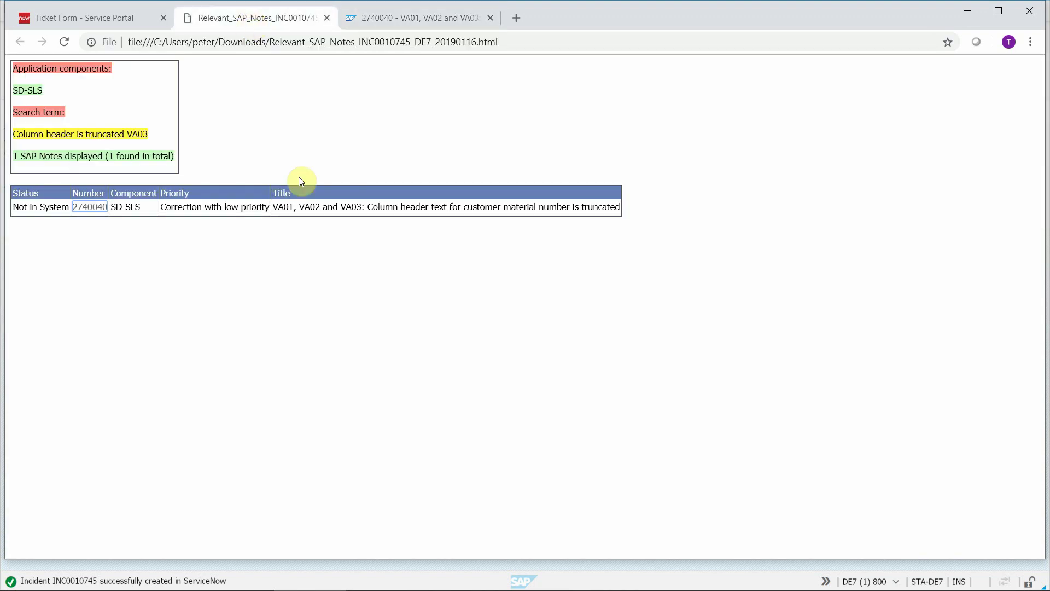
left_click(111, 17)
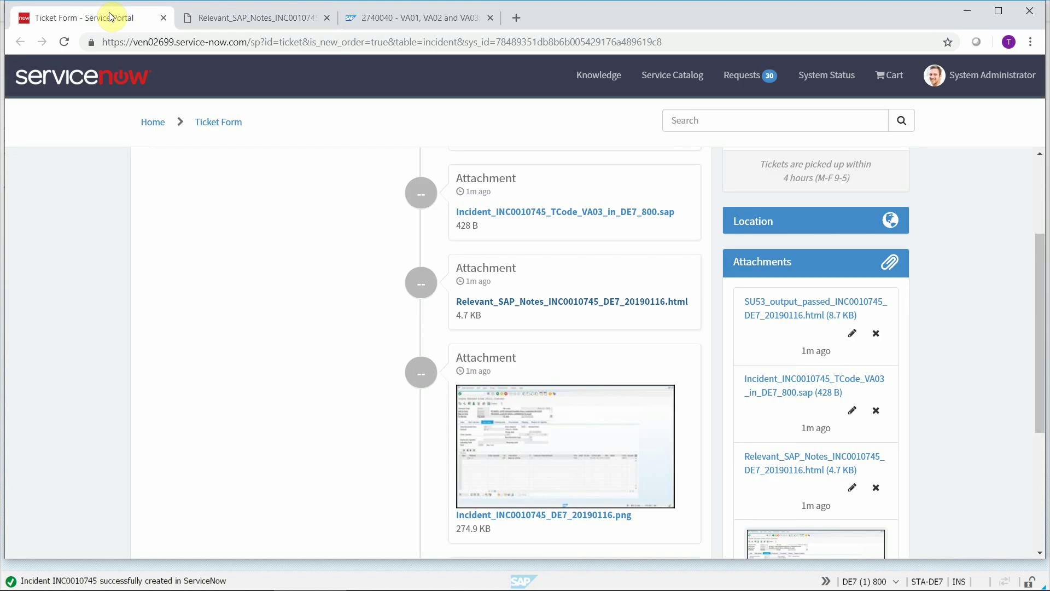
key("alt+Tab")
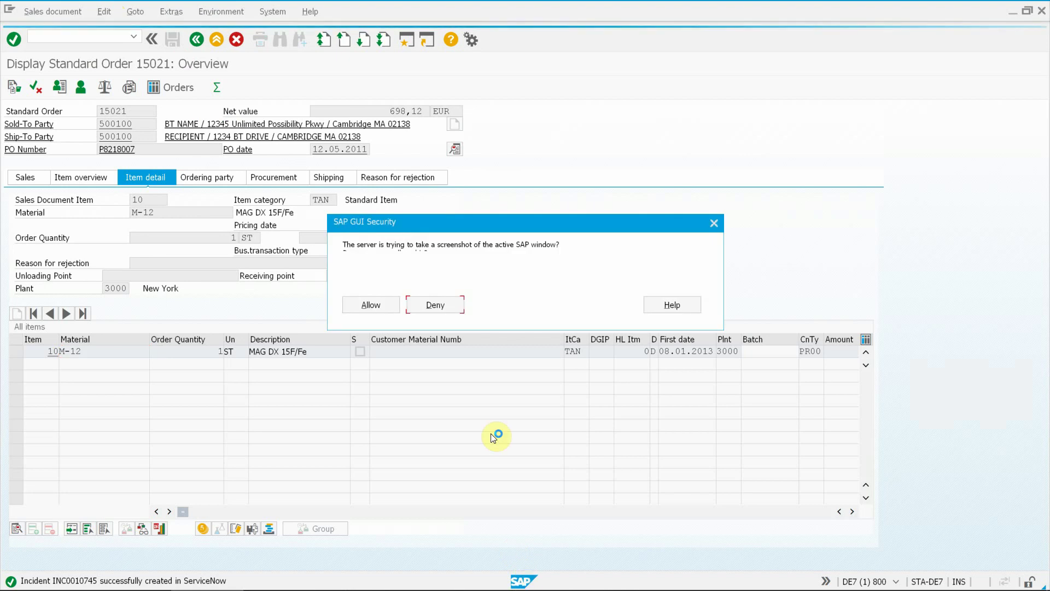
left_click(364, 306)
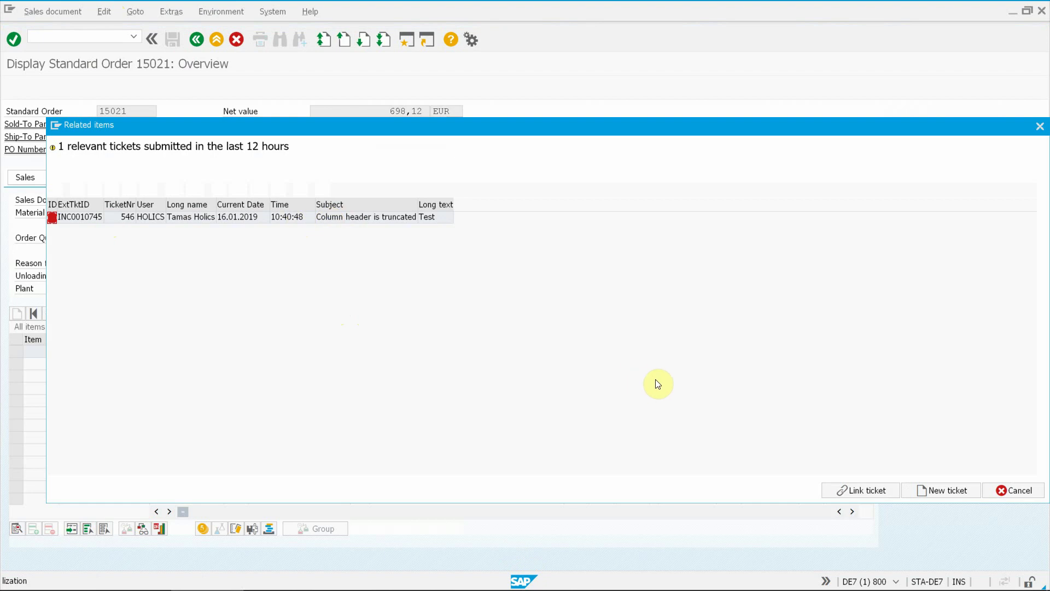
left_click(928, 489)
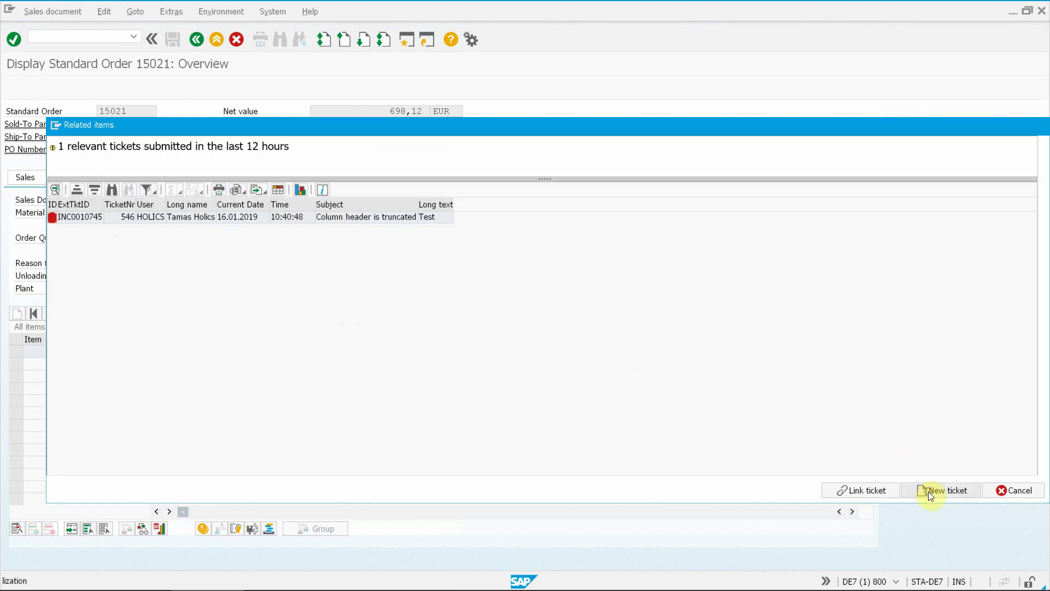
Confirm the new ticket, enter subject 'test', and enable opening the incident in browser
left_click(196, 245)
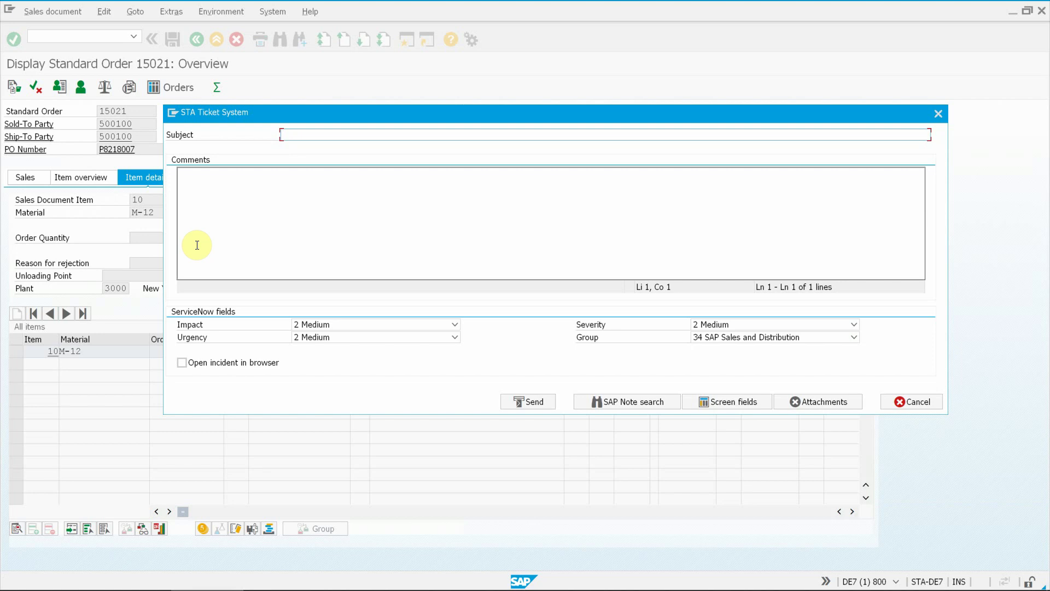
type("test")
left_click(237, 362)
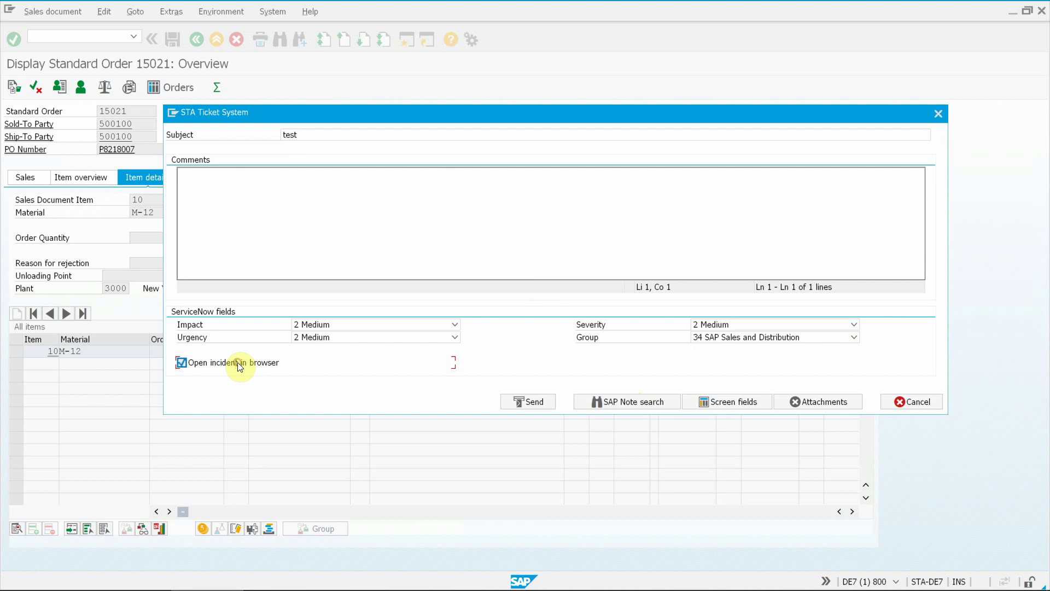
Trim the SAP Note search term to VA03, clear the SD-SLS component, and run the search
left_click(632, 402)
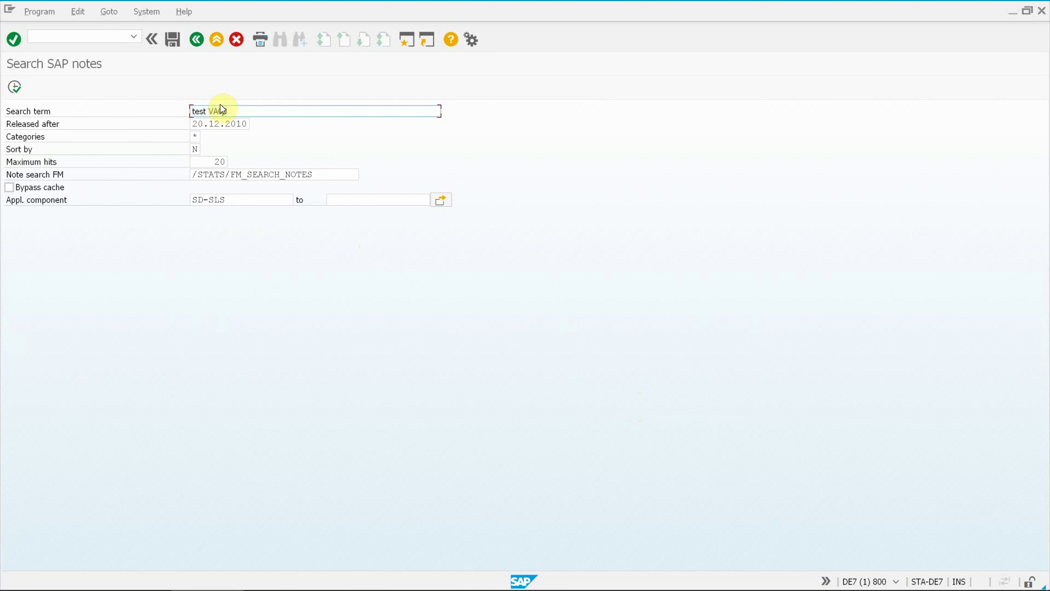
key("Delete")
key("Tab")
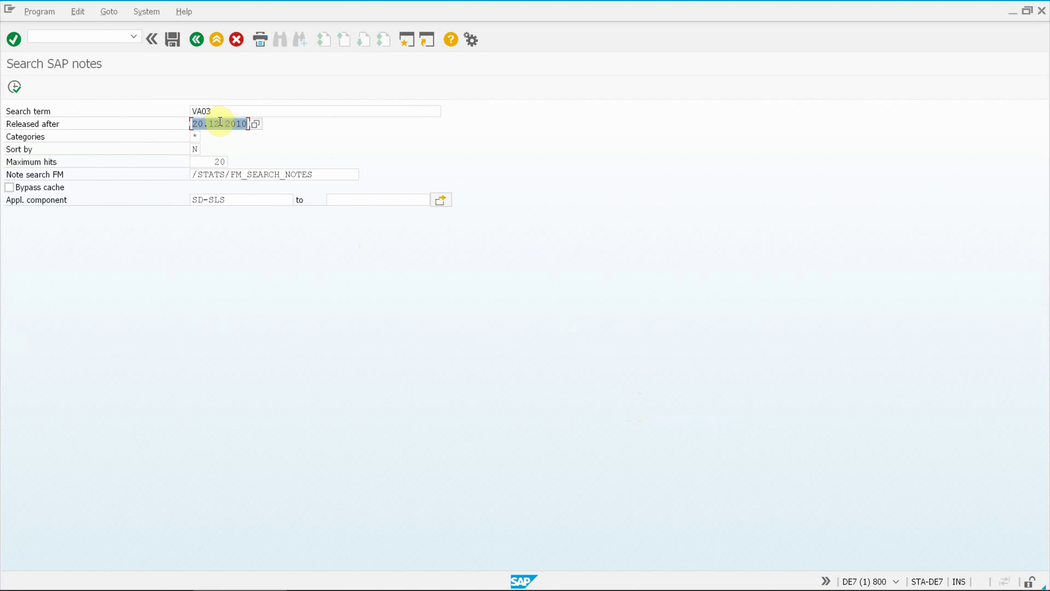
left_click(236, 199)
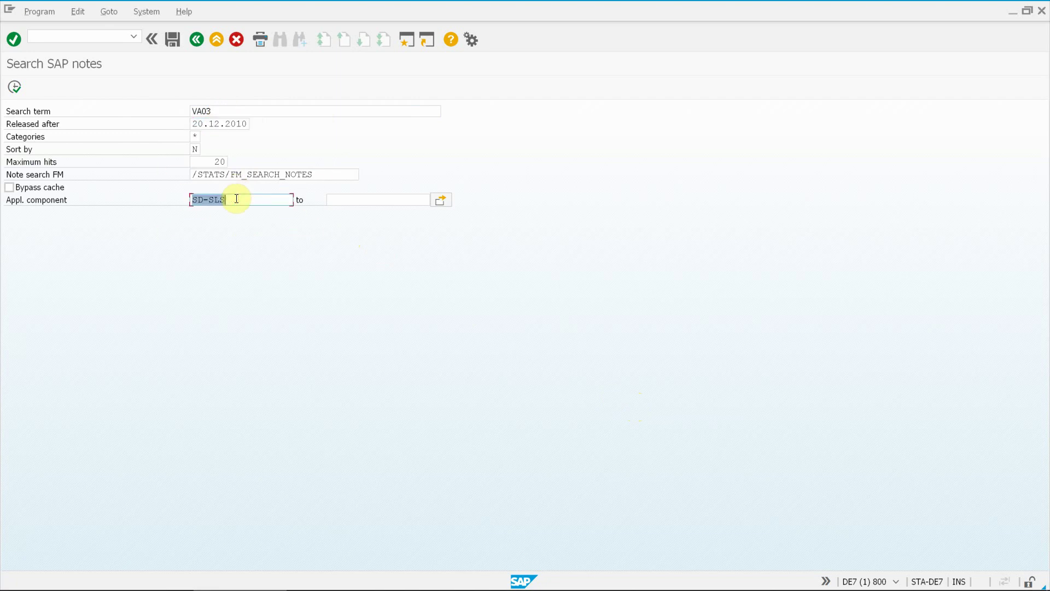
key("Delete")
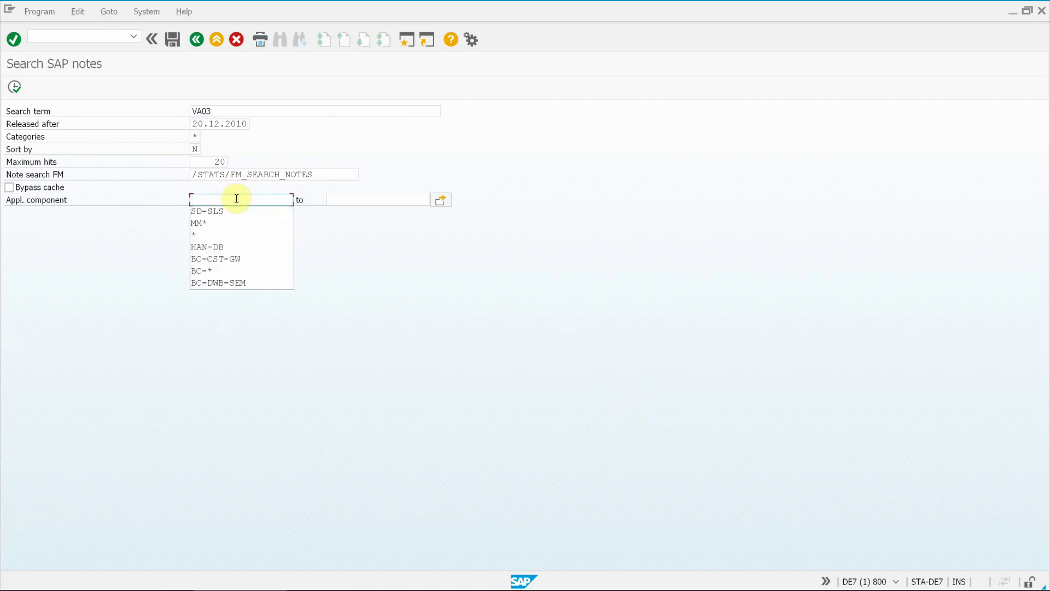
left_click(15, 88)
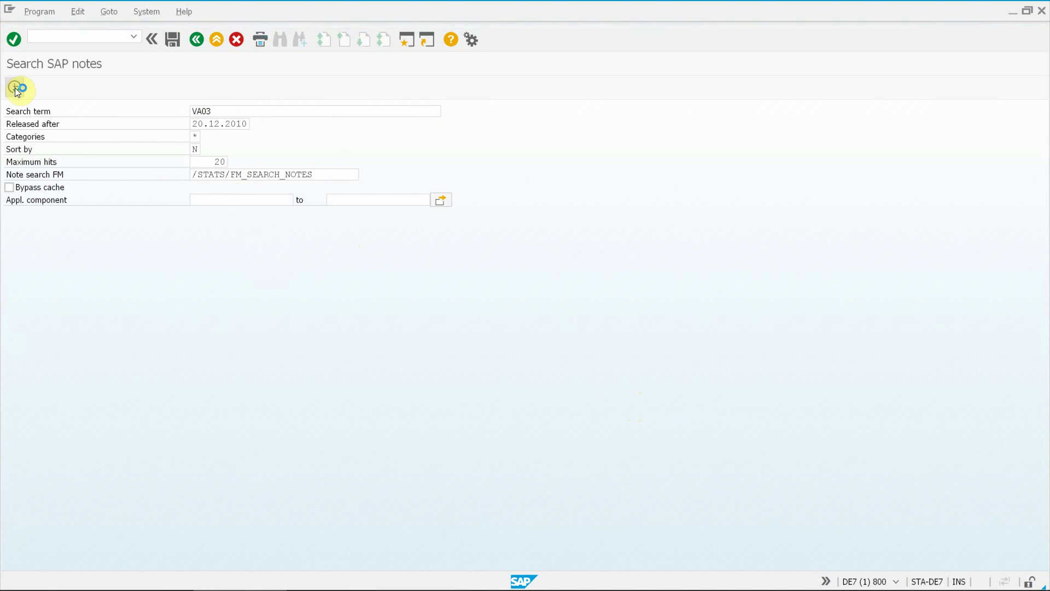
left_click(114, 227)
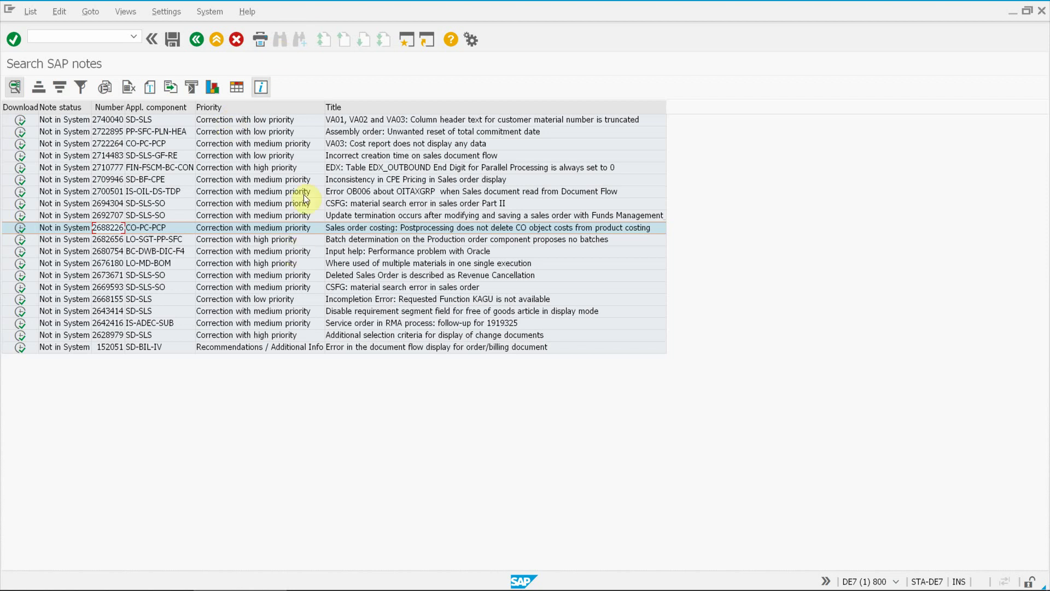
Leave the note search, attach its latest result to the ticket, and send it to ServiceNow
left_click(197, 40)
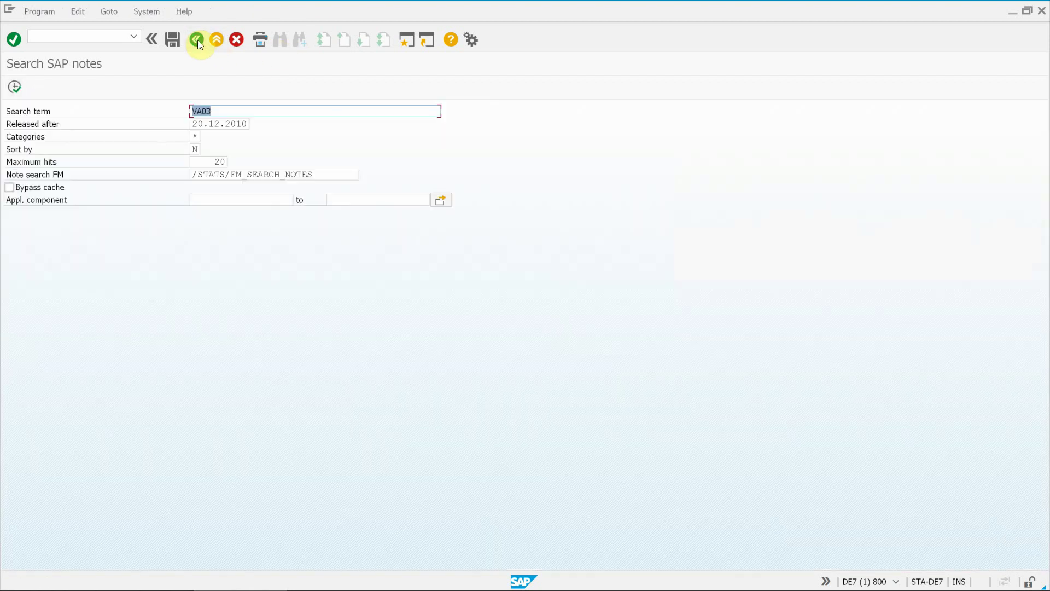
left_click(197, 41)
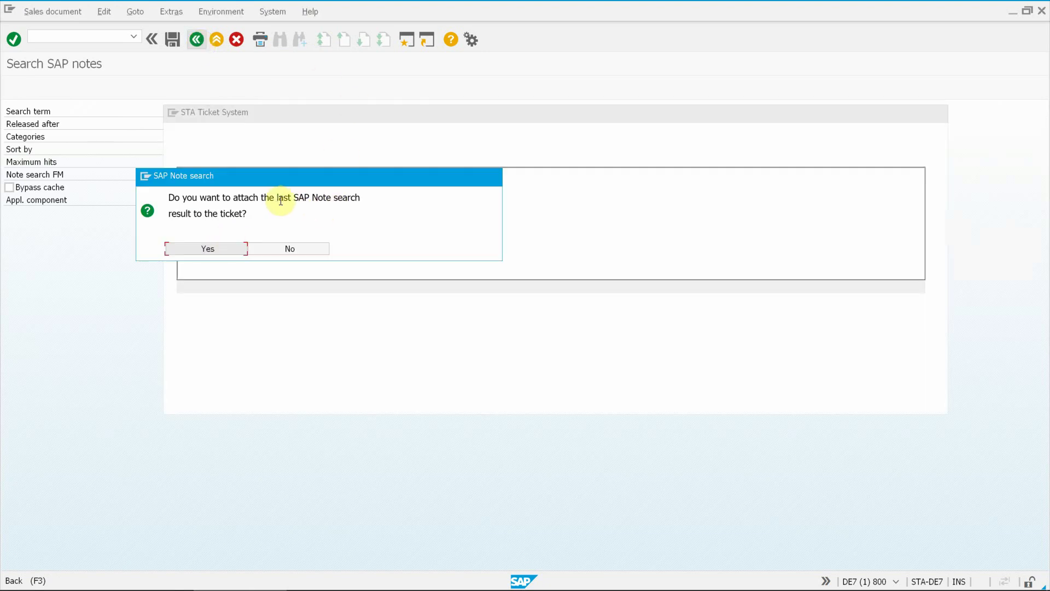
left_click(199, 250)
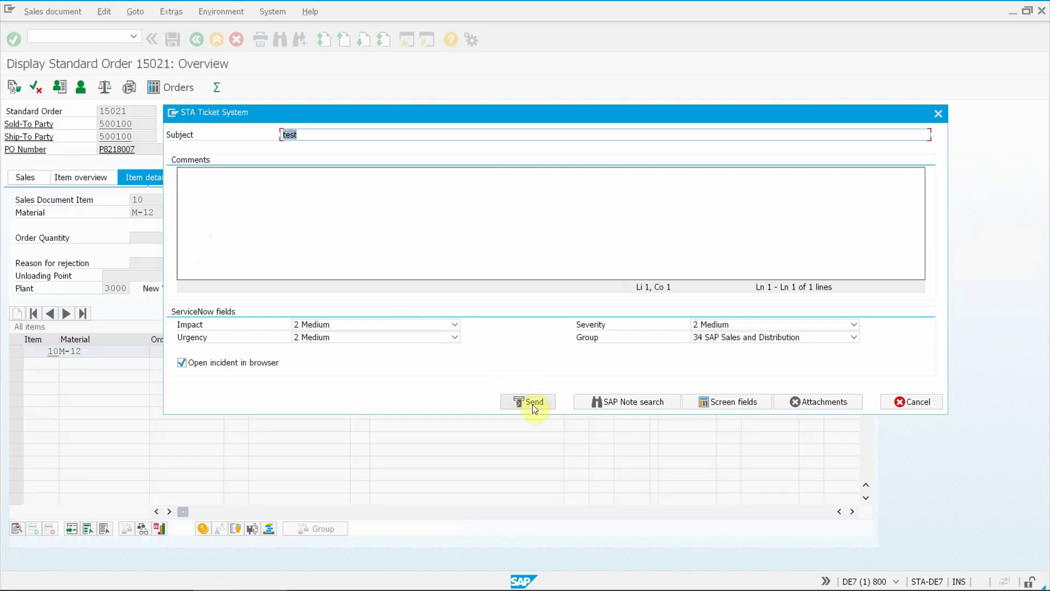
left_click(532, 404)
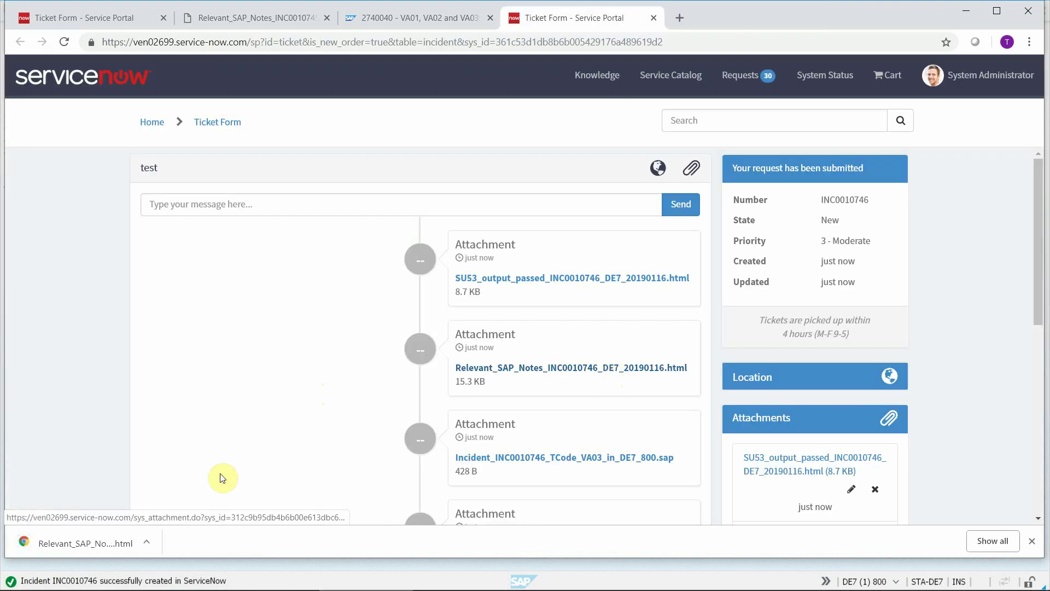
Open the downloaded Relevant_SAP_Notes .html file from Chrome's download bar
left_click(83, 543)
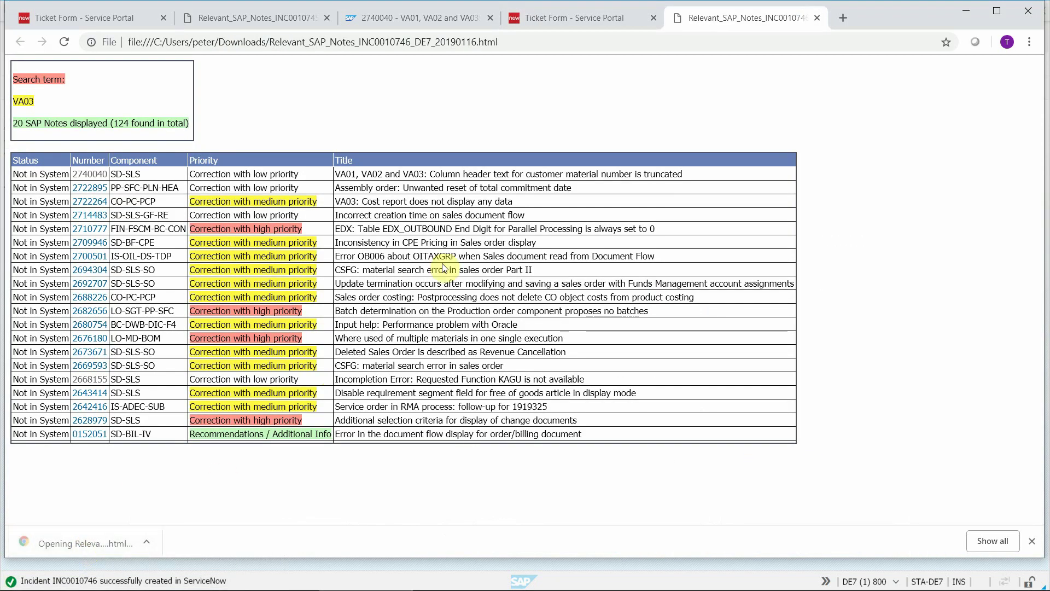